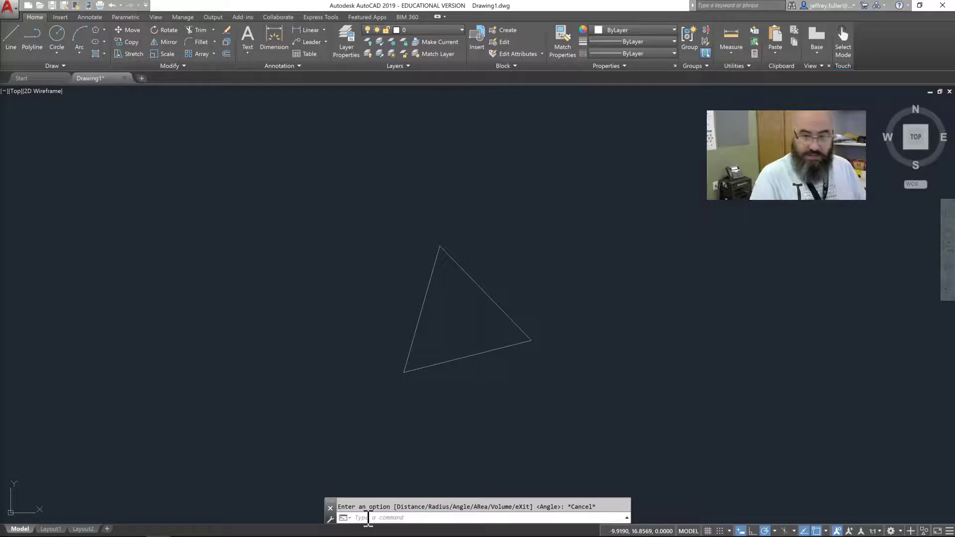
Measure with DIST from the lower-left to the right vertex: Delta X 7.2106, Delta Y 1.8057.
{"action": "left_click", "coordinate": [361, 519]}
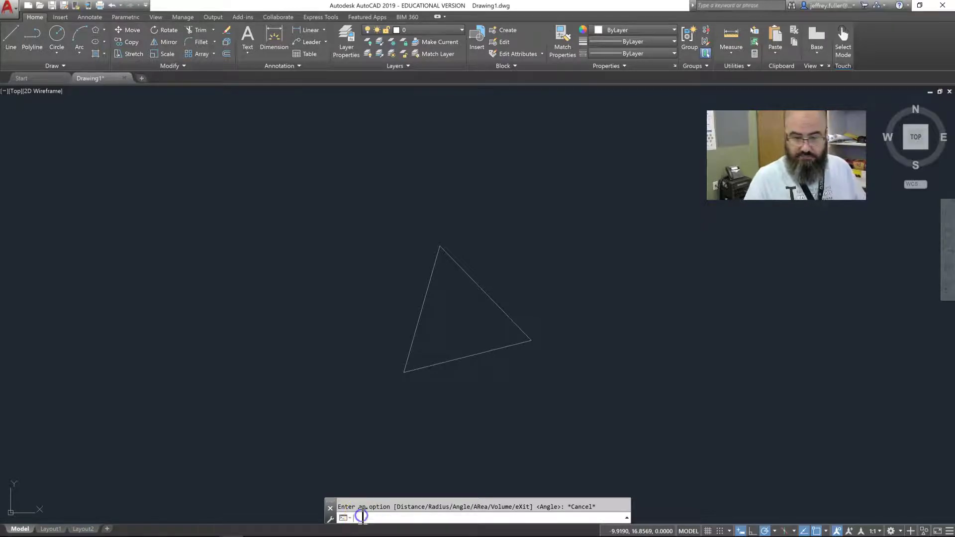
{"action": "type", "text": "D"}
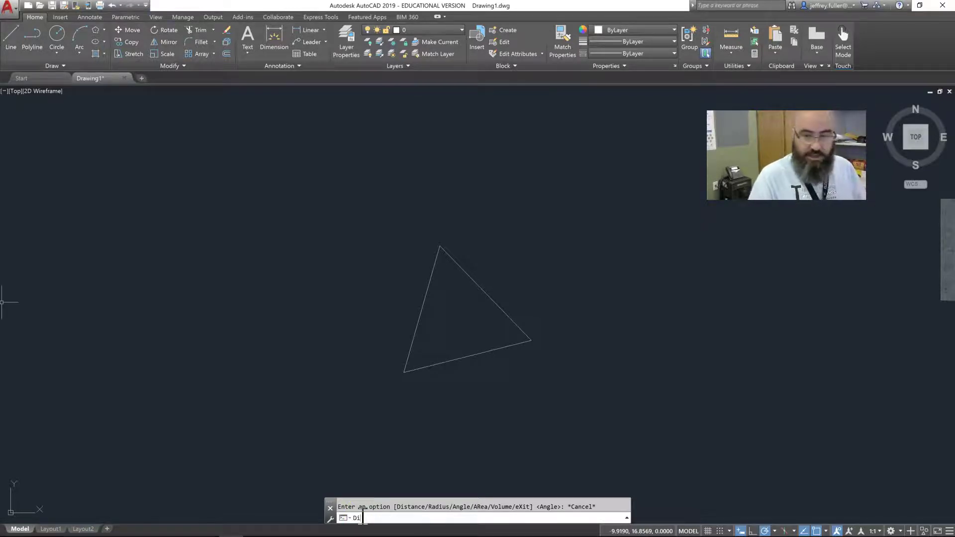
{"action": "type", "text": "I"}
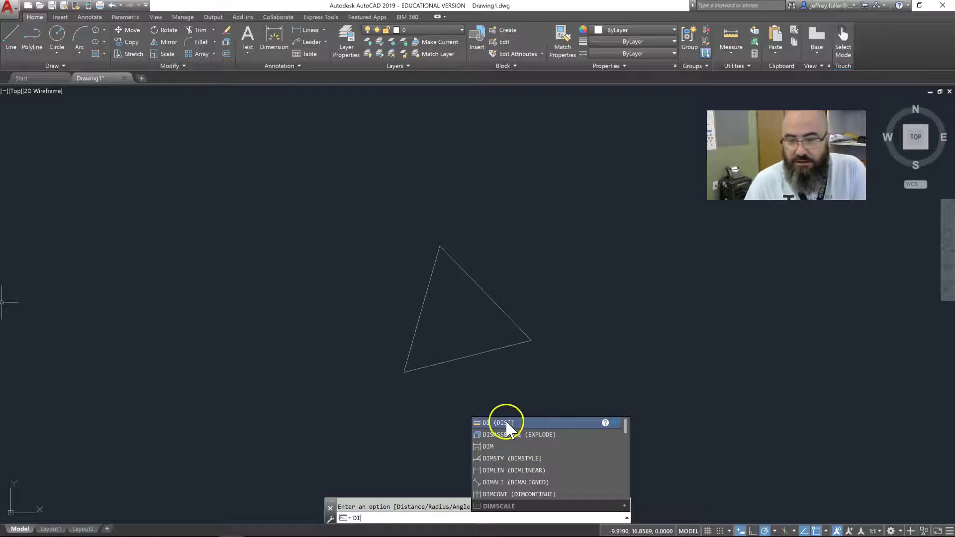
{"action": "left_click", "coordinate": [501, 423]}
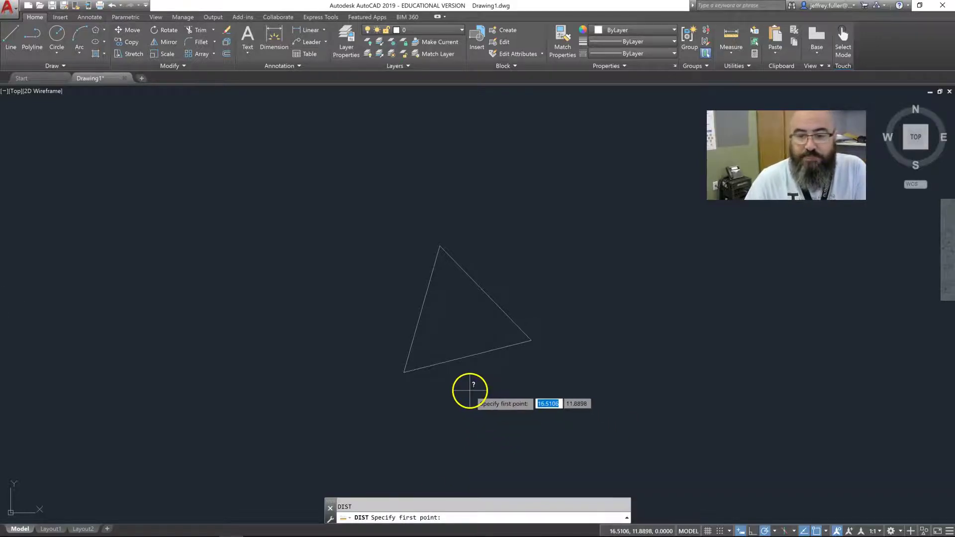
{"action": "left_click", "coordinate": [405, 372]}
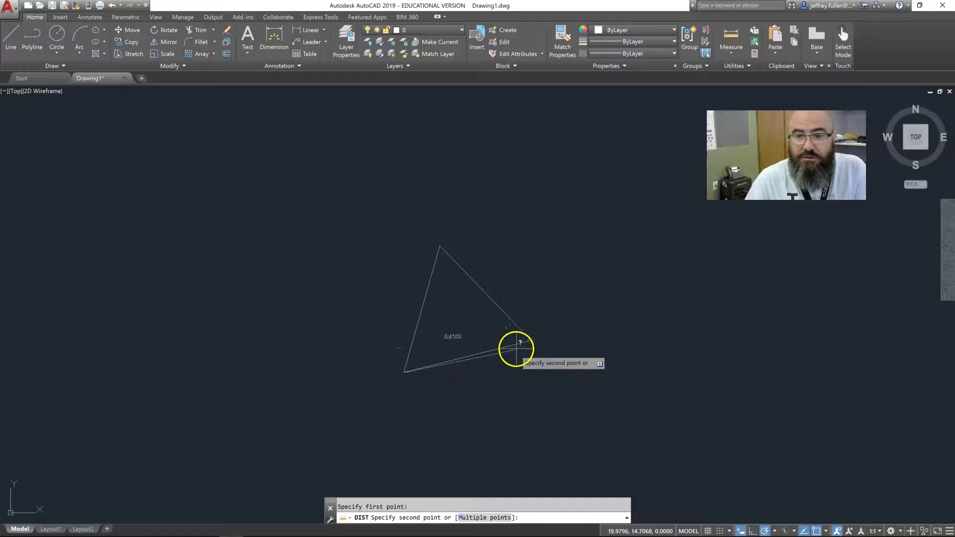
{"action": "left_click", "coordinate": [529, 340]}
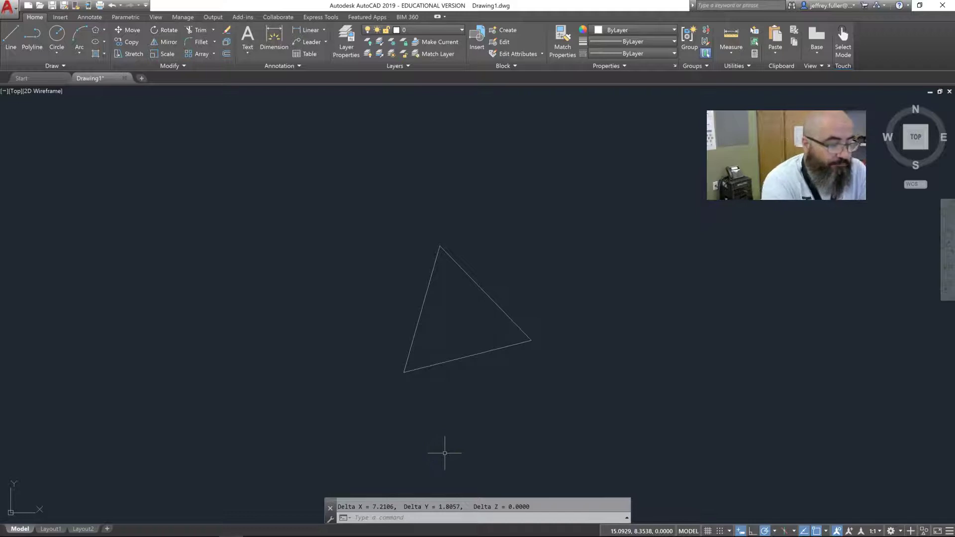
Focus the command line to enter the ID command.
{"action": "left_click", "coordinate": [366, 520]}
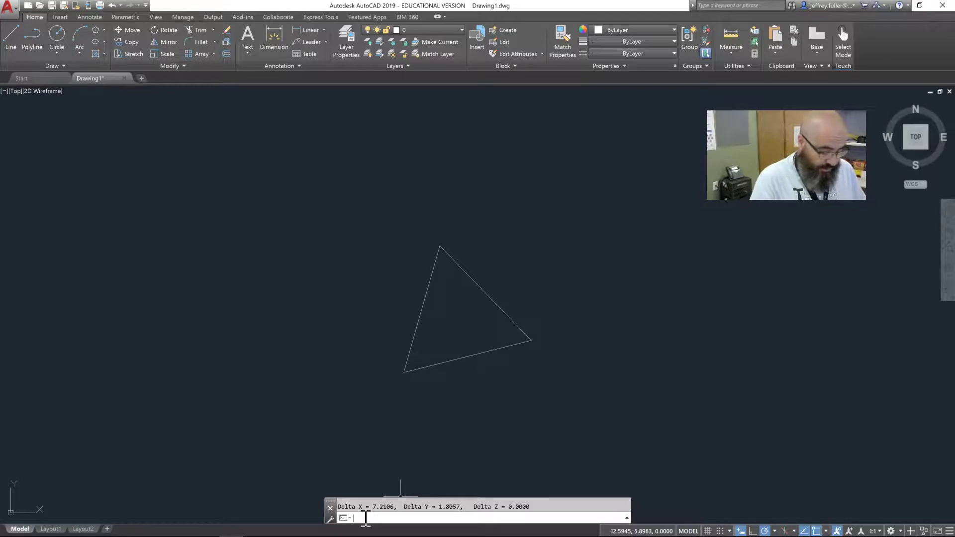
{"action": "type", "text": "ID"}
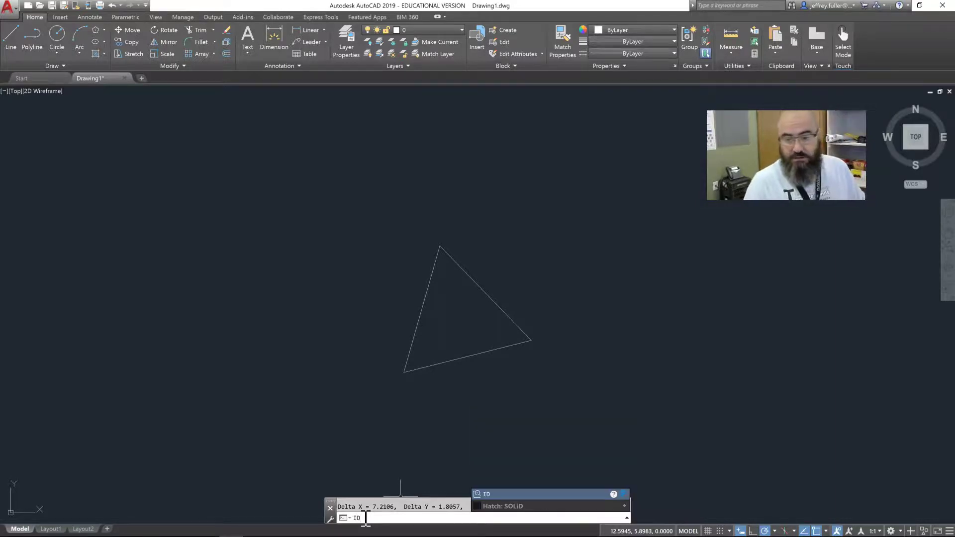
Use ID on the lower-left vertex to get X 12.7690, Y 12.9011, Z 0.0000.
{"action": "left_click", "coordinate": [487, 495]}
{"action": "key", "text": "Return"}
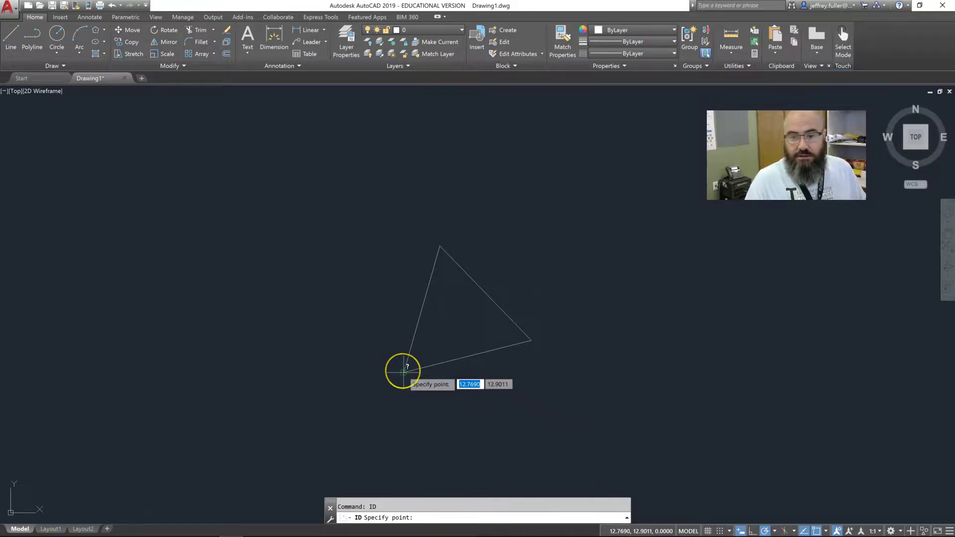
{"action": "left_click", "coordinate": [404, 367]}
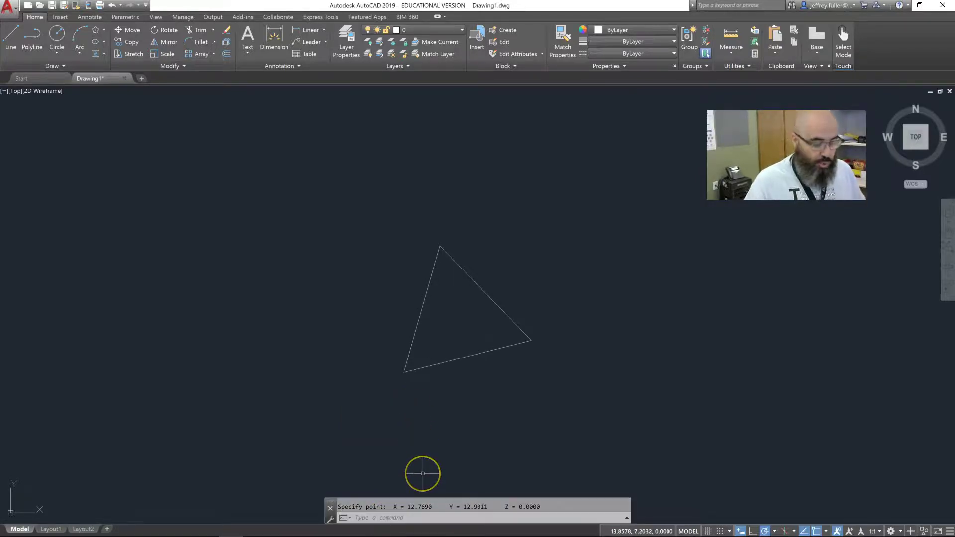
{"action": "type", "text": "are"}
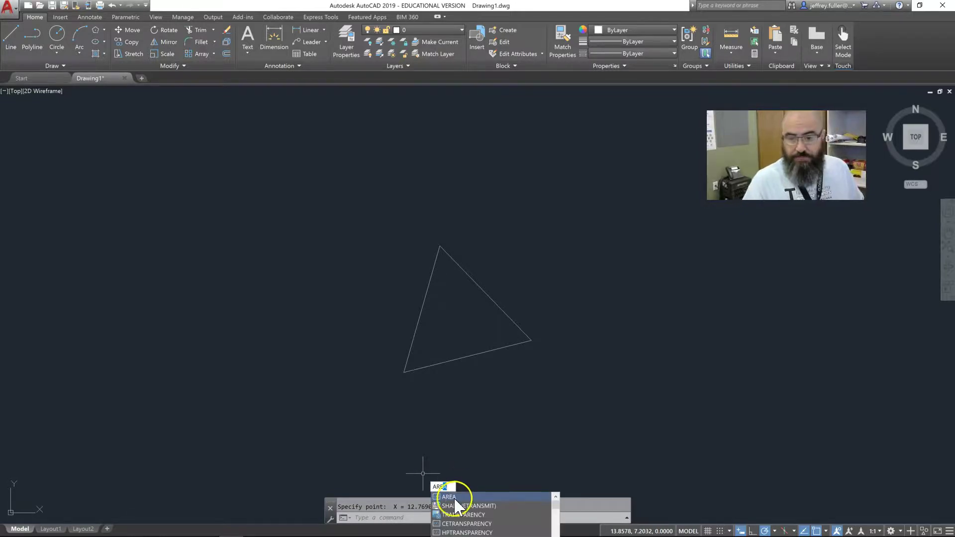
Use AREA on the lower-left, right and top vertices: Area 23.9252, Perimeter 22.2997.
{"action": "left_click", "coordinate": [452, 498]}
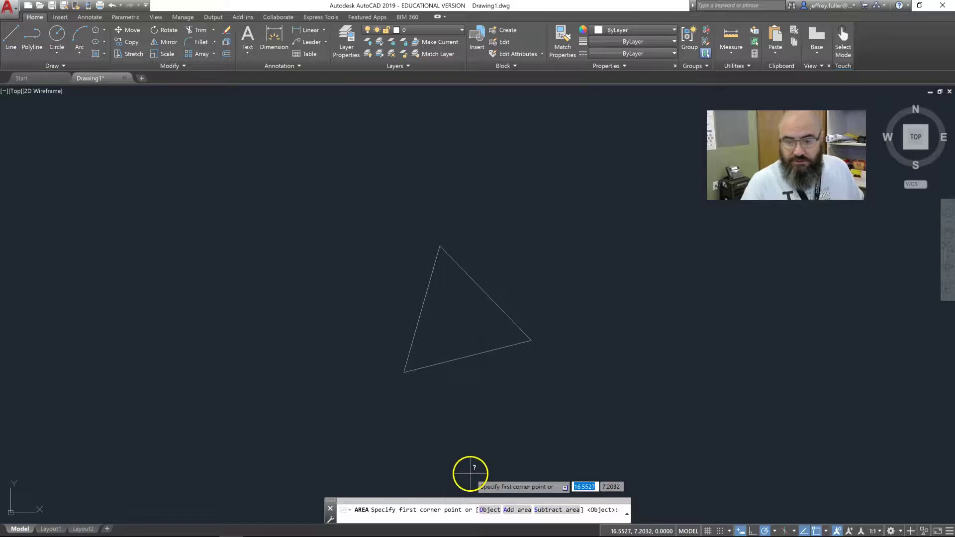
{"action": "left_click", "coordinate": [404, 370]}
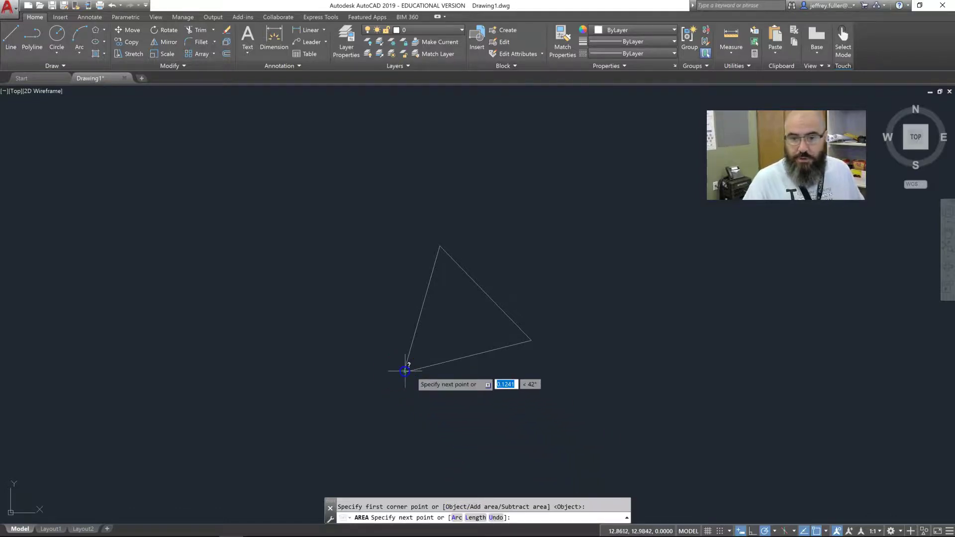
{"action": "left_click", "coordinate": [529, 340]}
{"action": "left_click", "coordinate": [439, 247]}
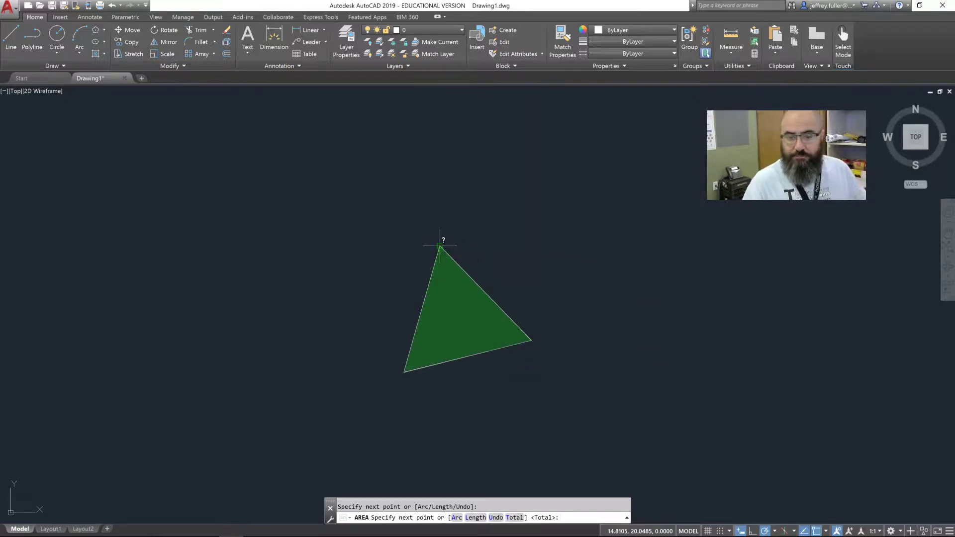
{"action": "key", "text": "Return"}
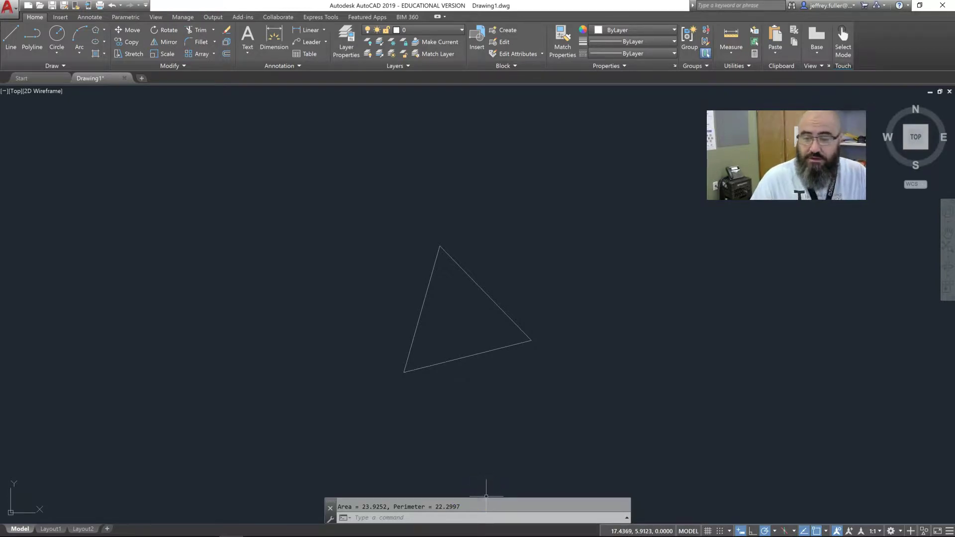
Resize the command line so more history lines, including the Area and Perimeter results, show.
{"action": "left_click_drag", "start_coordinate": [486, 496], "coordinate": [486, 516]}
{"action": "left_click", "coordinate": [568, 435]}
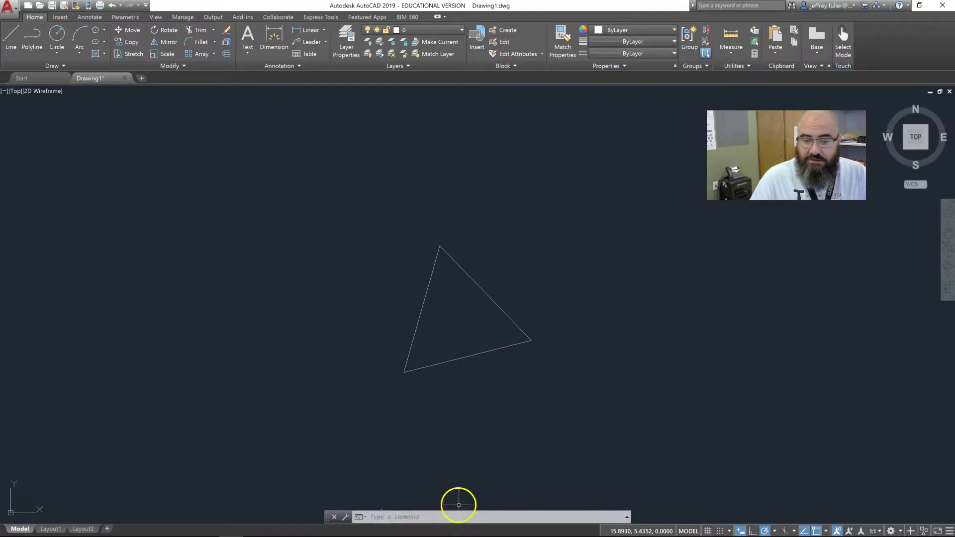
{"action": "left_click", "coordinate": [406, 515]}
{"action": "mouse_move", "coordinate": [405, 485]}
{"action": "left_mouse_down"}
{"action": "mouse_move", "coordinate": [405, 407]}
{"action": "mouse_move", "coordinate": [396, 492]}
{"action": "left_mouse_up"}
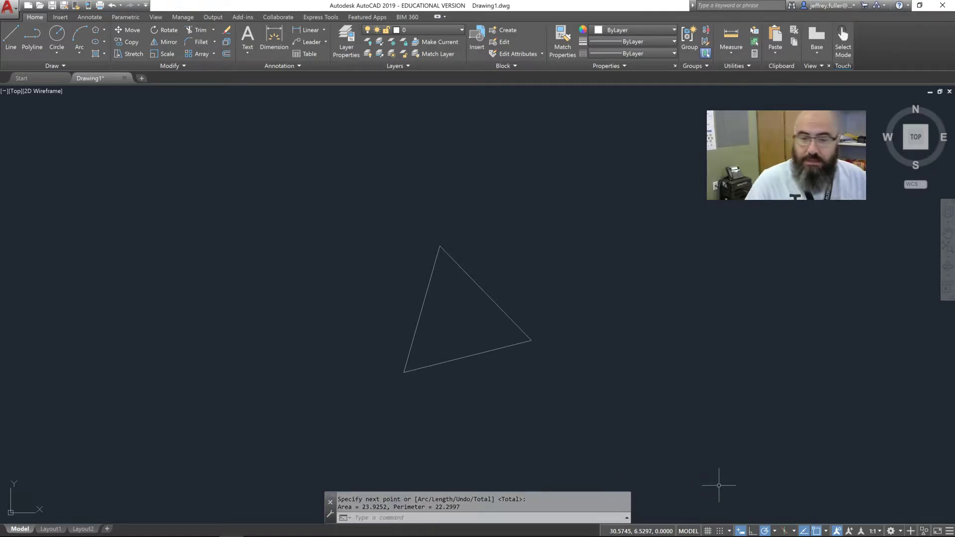
{"action": "left_click", "coordinate": [621, 422]}
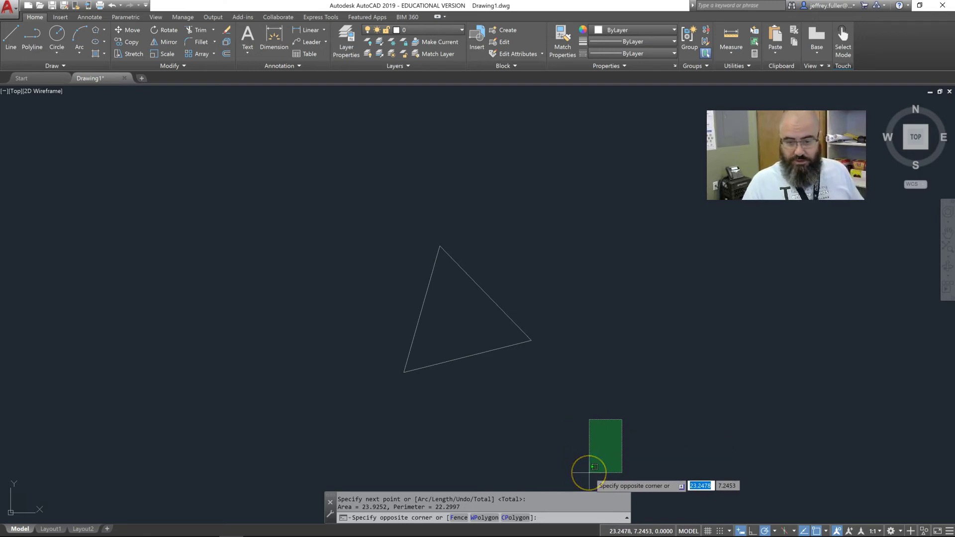
Cancel the stray selection window below the triangle with Esc.
{"action": "key", "text": "Escape"}
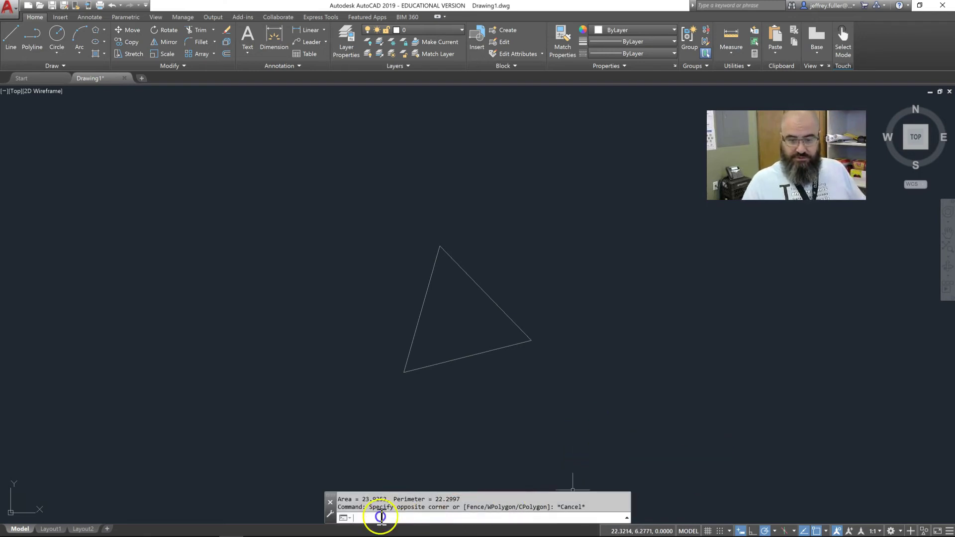